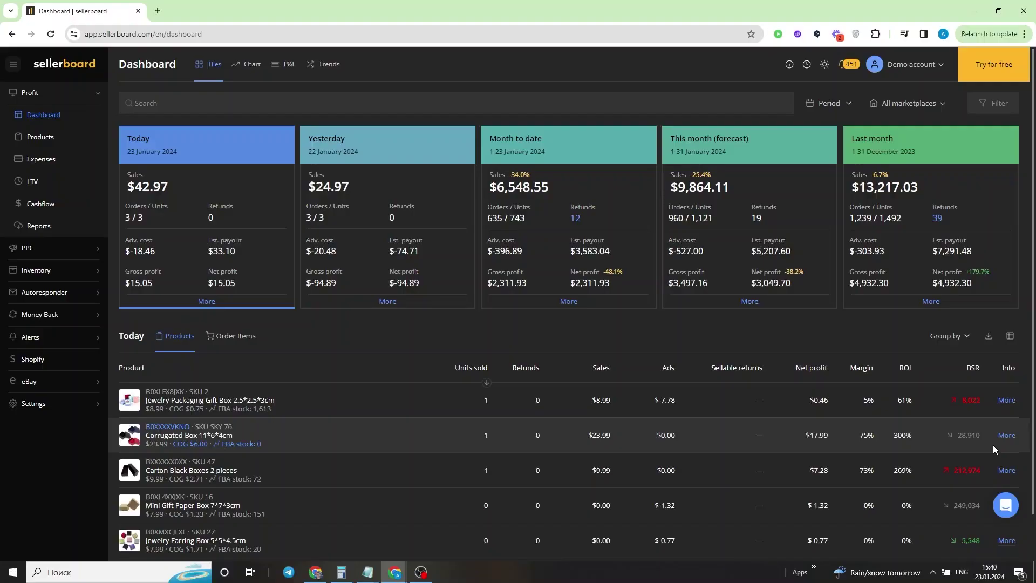
Expand the Settings submenu in the Dashboard's left sidebar
{"action": "left_click", "coordinate": [58, 407]}
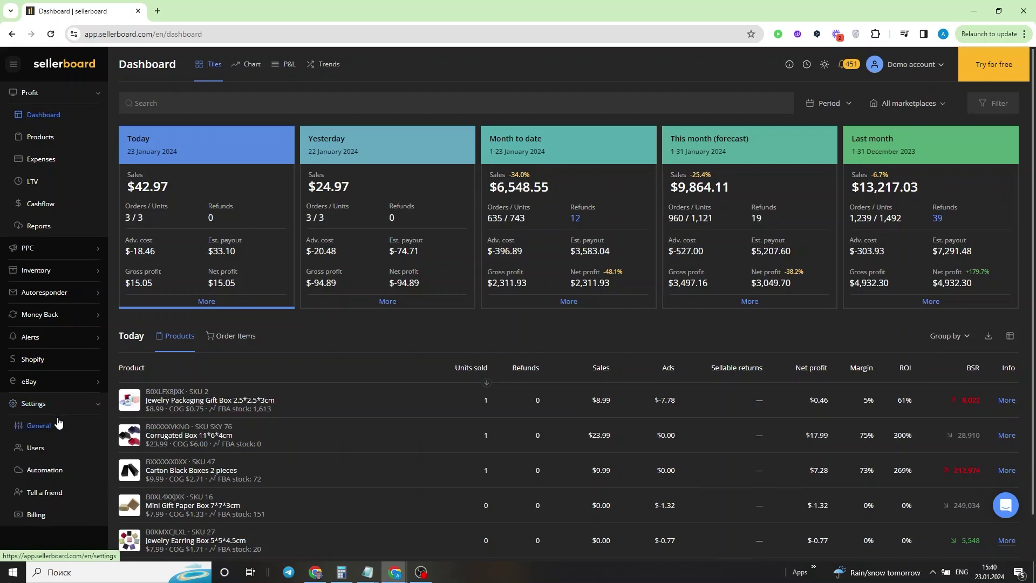
Go to Settings > Users and start a new user in the Add user dialog's Email field
{"action": "left_click", "coordinate": [42, 451]}
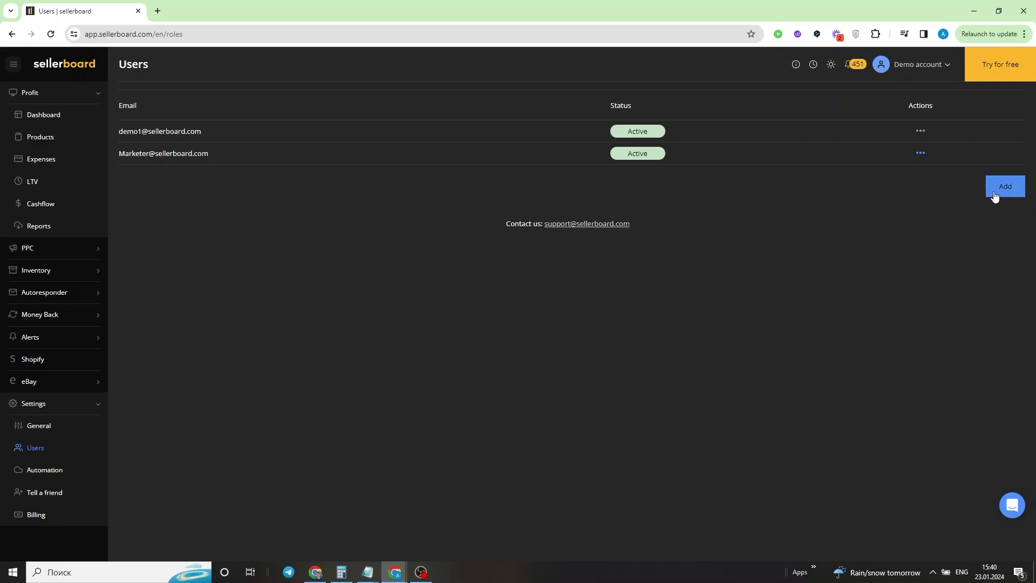
{"action": "left_click", "coordinate": [996, 196]}
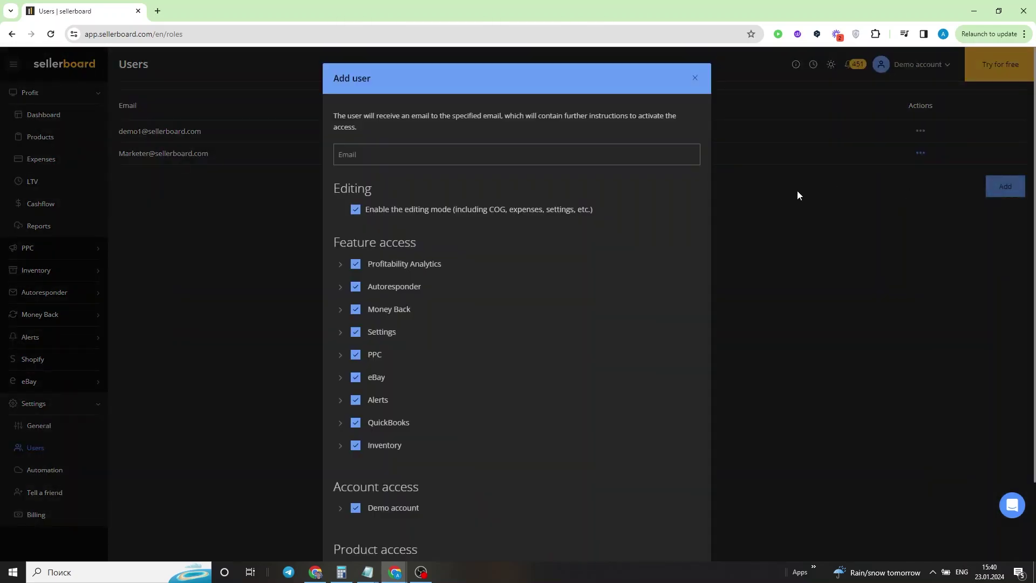
{"action": "left_click", "coordinate": [614, 151]}
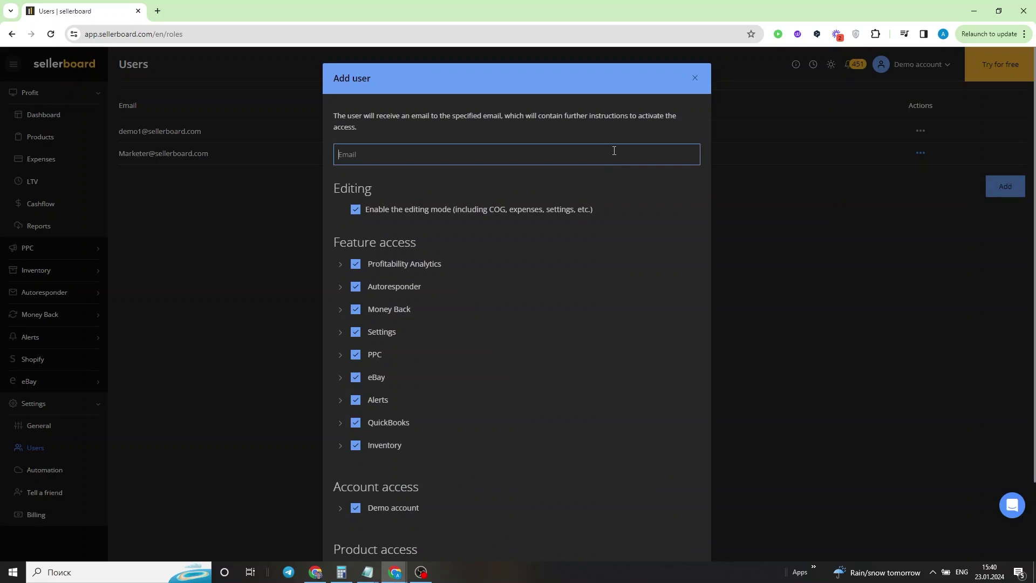
Enter the partner's e-mail address as the new user's Email and review the dialog
{"action": "type", "text": "partner@email.com"}
{"action": "scroll", "coordinate": [613, 211], "scroll_direction": "down", "scroll_amount": 1}
{"action": "scroll", "coordinate": [614, 210], "scroll_direction": "down", "scroll_amount": 1}
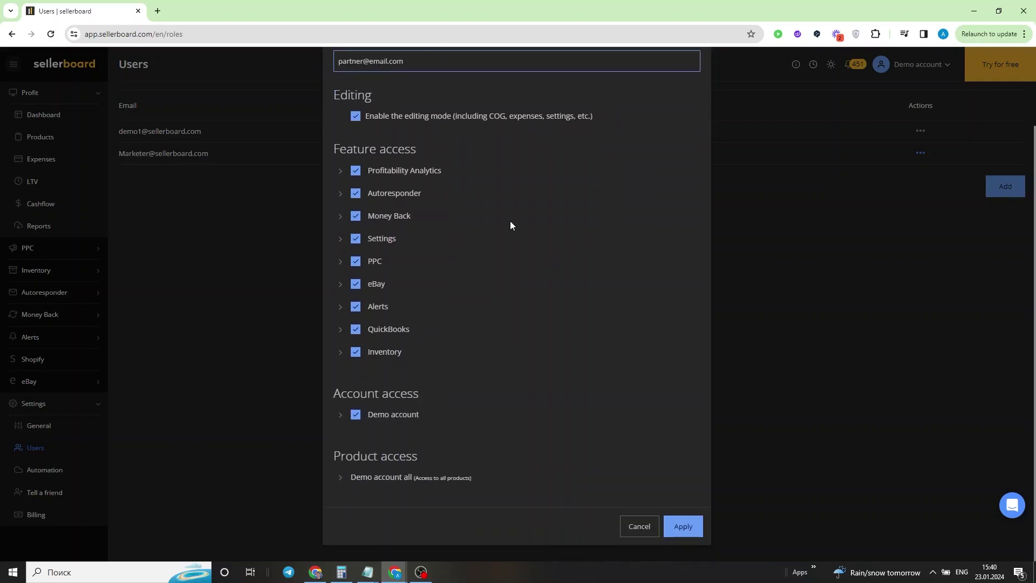
{"action": "scroll", "coordinate": [511, 226], "scroll_direction": "up", "scroll_amount": 1}
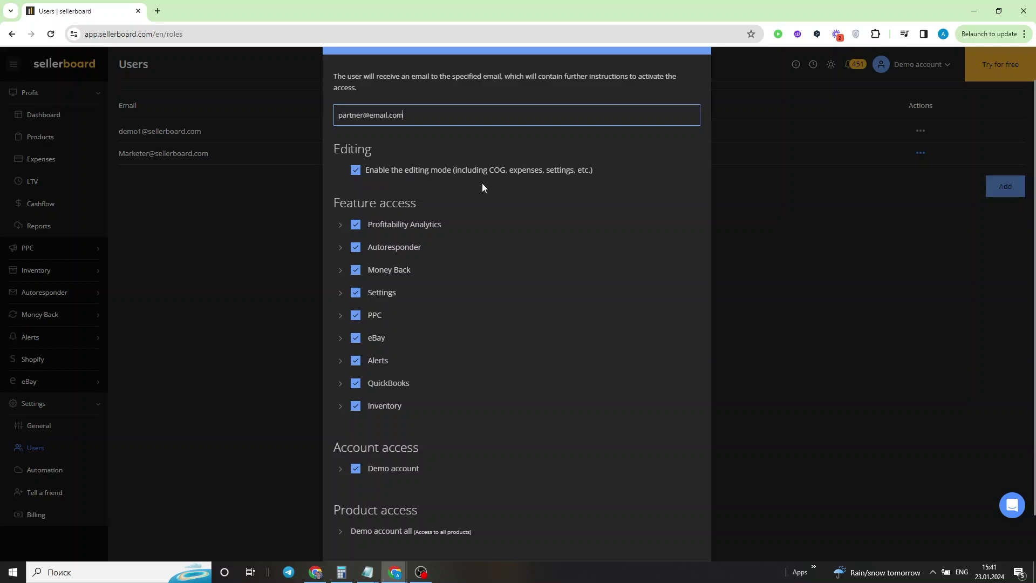
Turn off editing mode and review the Profitability Analytics and PPC sub-features
{"action": "left_click", "coordinate": [356, 172]}
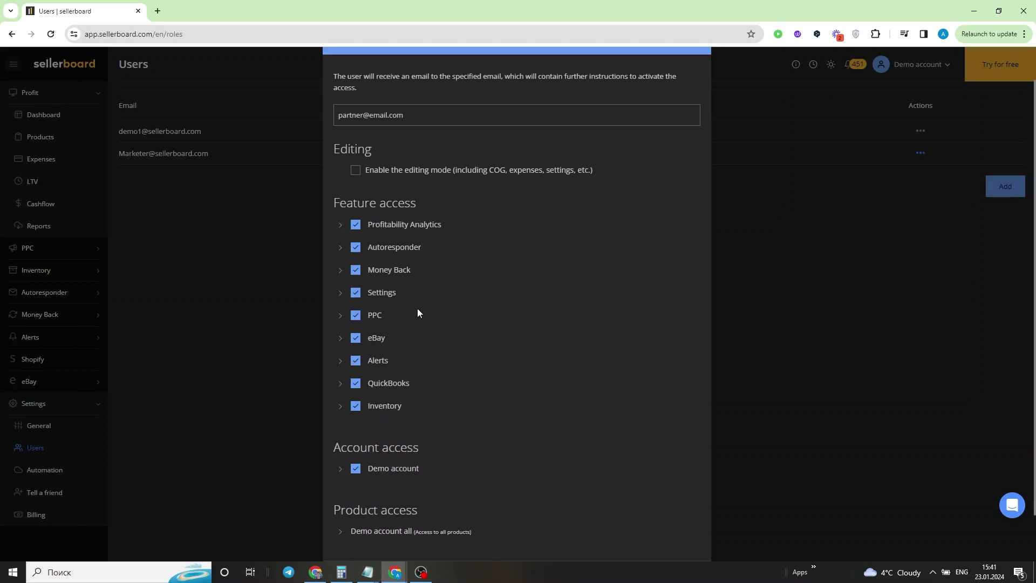
{"action": "left_click", "coordinate": [340, 226]}
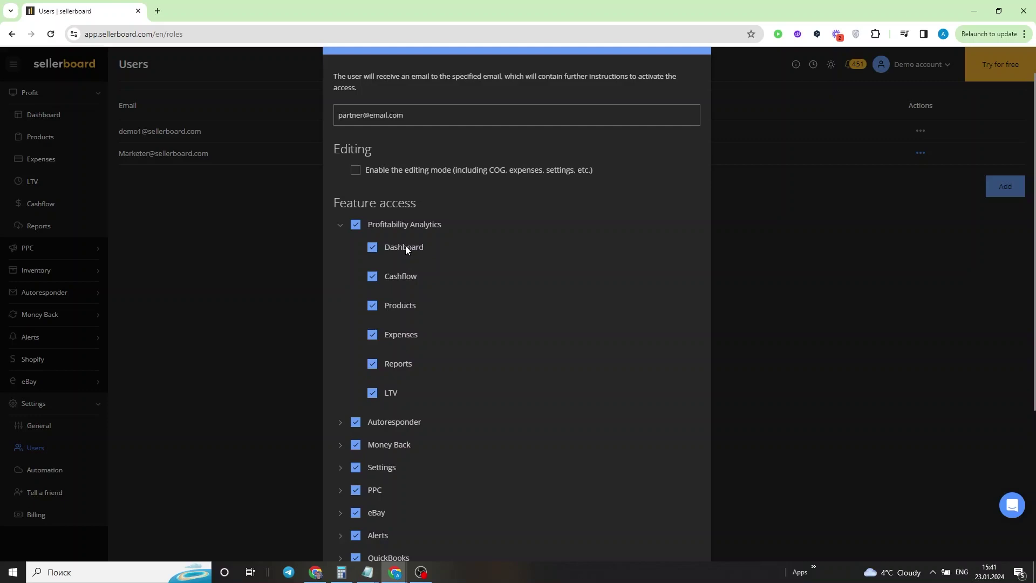
{"action": "left_click", "coordinate": [341, 227]}
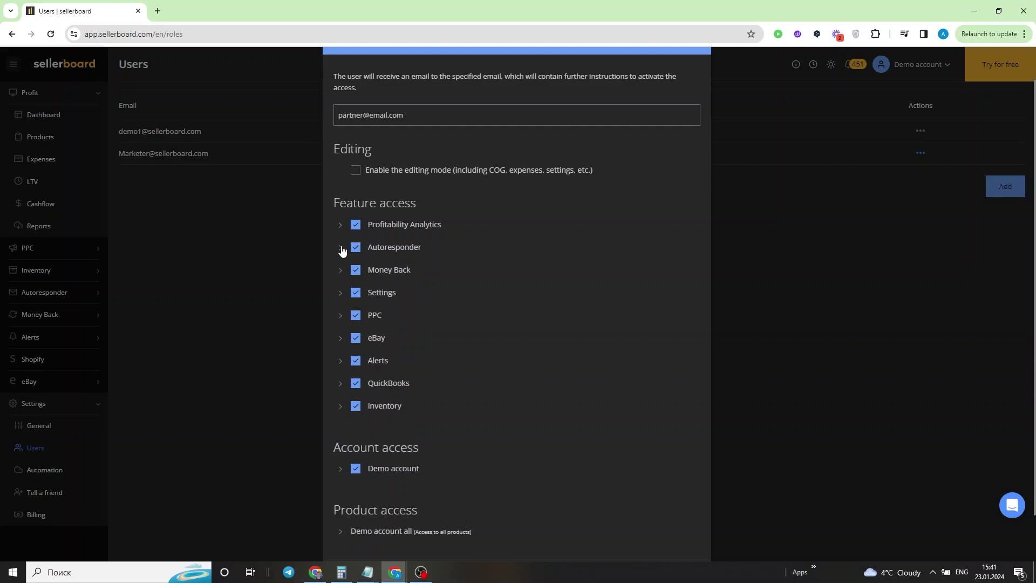
{"action": "left_click", "coordinate": [341, 316]}
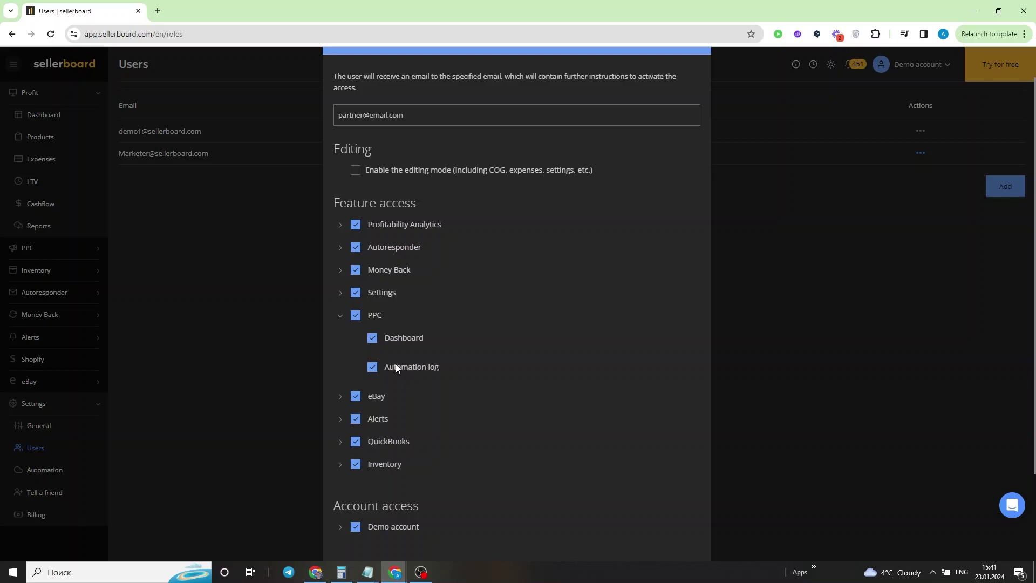
Remove Settings, Money Back, Autoresponder, Profitability Analytics, eBay, Alerts and QuickBooks access
{"action": "left_click", "coordinate": [355, 292]}
{"action": "left_click", "coordinate": [355, 270]}
{"action": "left_click", "coordinate": [355, 247]}
{"action": "left_click", "coordinate": [356, 224]}
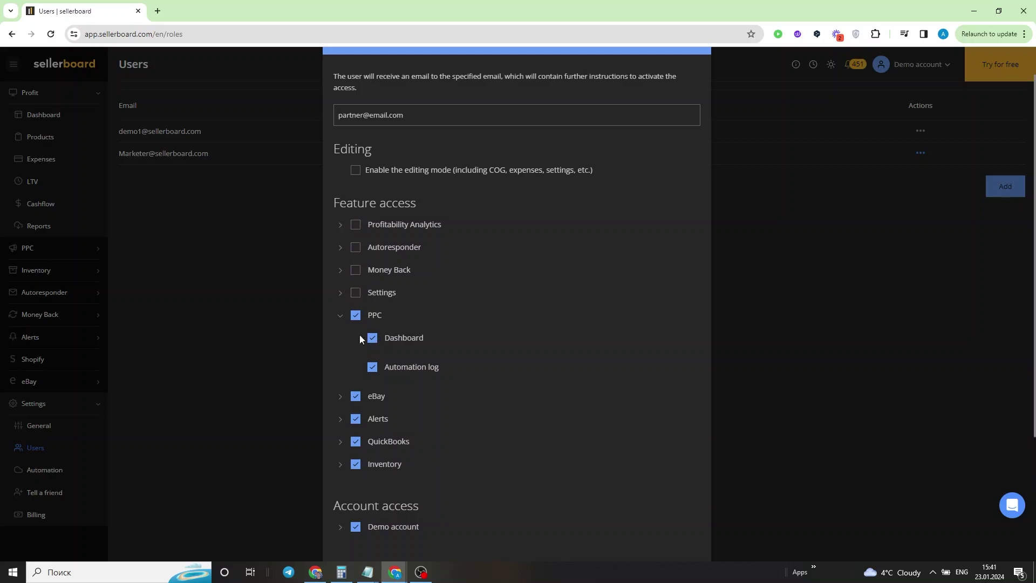
{"action": "left_click", "coordinate": [356, 396]}
{"action": "left_click", "coordinate": [355, 419]}
{"action": "left_click", "coordinate": [356, 442]}
Remove PPC access, keep Inventory enabled, and review Inventory's sub-features
{"action": "left_click", "coordinate": [357, 466]}
{"action": "left_click", "coordinate": [357, 316]}
{"action": "left_click", "coordinate": [356, 465]}
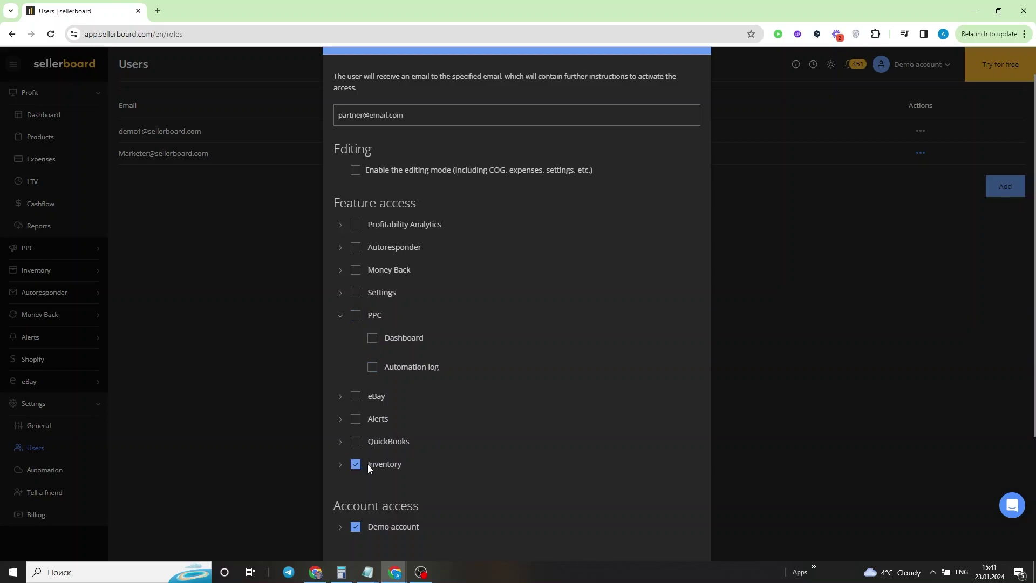
{"action": "scroll", "coordinate": [478, 424], "scroll_direction": "down", "scroll_amount": 2}
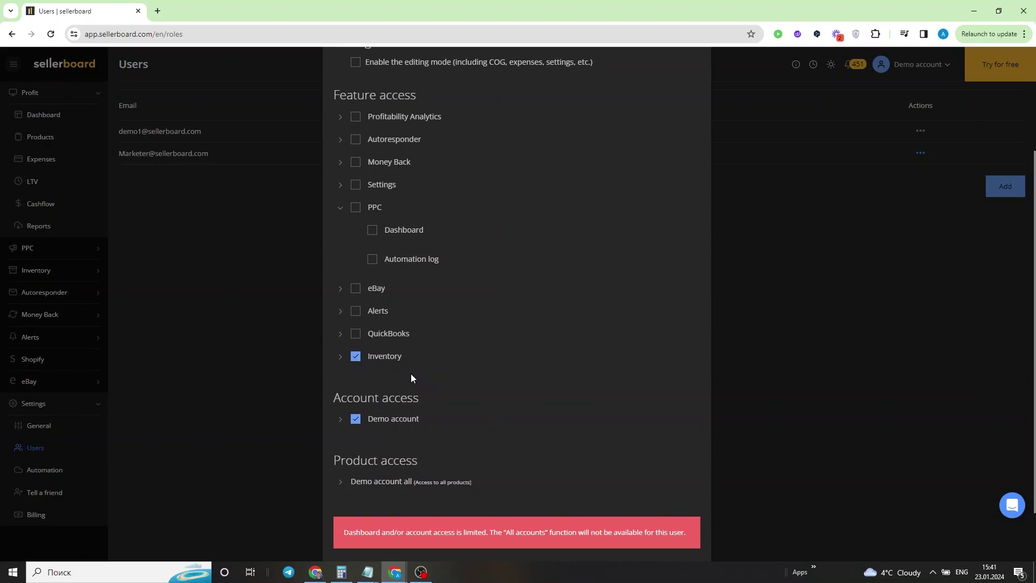
{"action": "left_click", "coordinate": [341, 357]}
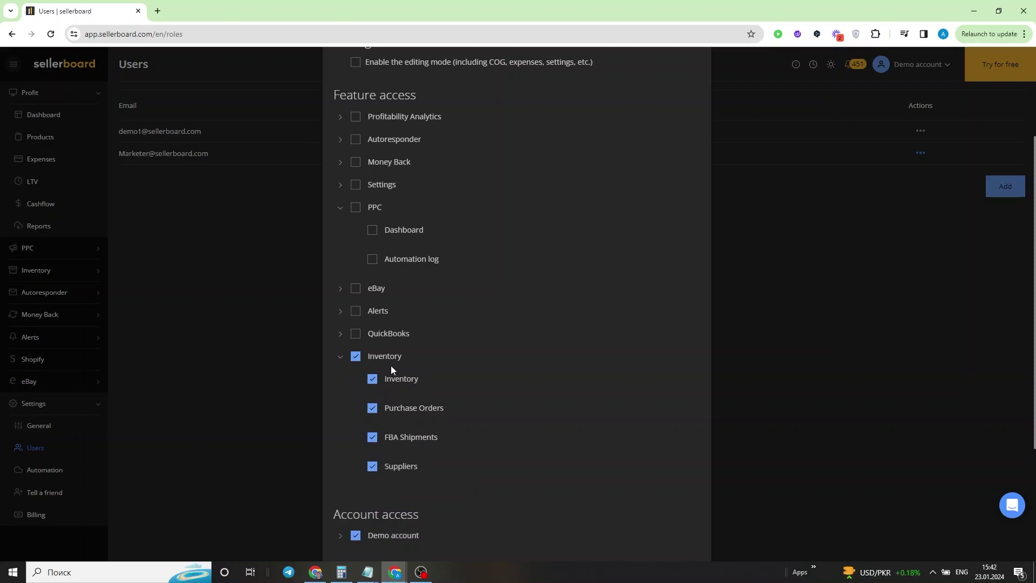
{"action": "left_click", "coordinate": [341, 357]}
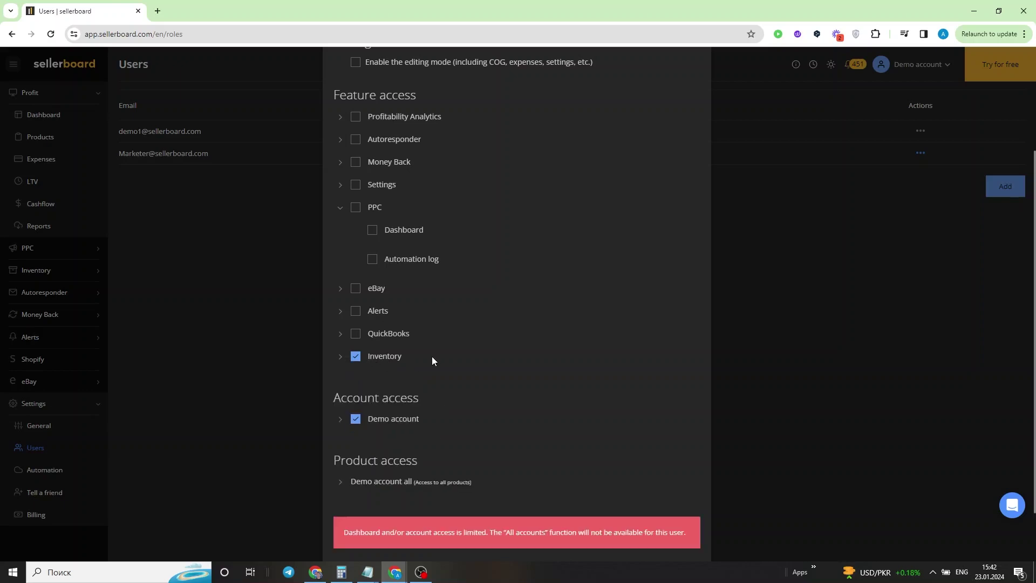
{"action": "scroll", "coordinate": [432, 357], "scroll_direction": "up", "scroll_amount": 3}
Uncheck Amazon.com and Amazon.com.br under Demo account, keeping Amazon.ca marketplace access
{"action": "scroll", "coordinate": [440, 416], "scroll_direction": "down", "scroll_amount": 3}
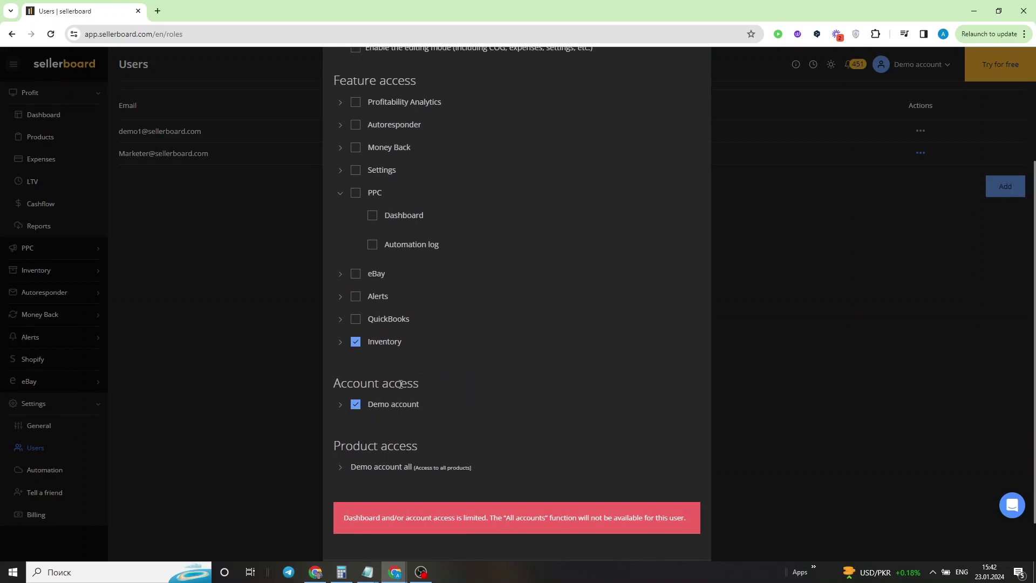
{"action": "left_click", "coordinate": [341, 404]}
{"action": "scroll", "coordinate": [524, 385], "scroll_direction": "down", "scroll_amount": 1}
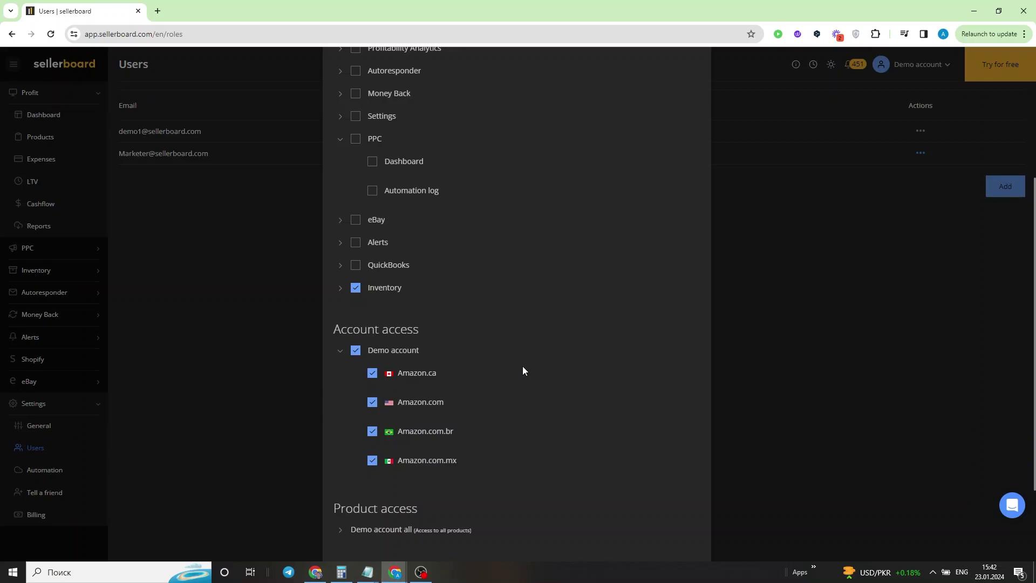
{"action": "left_click", "coordinate": [373, 403]}
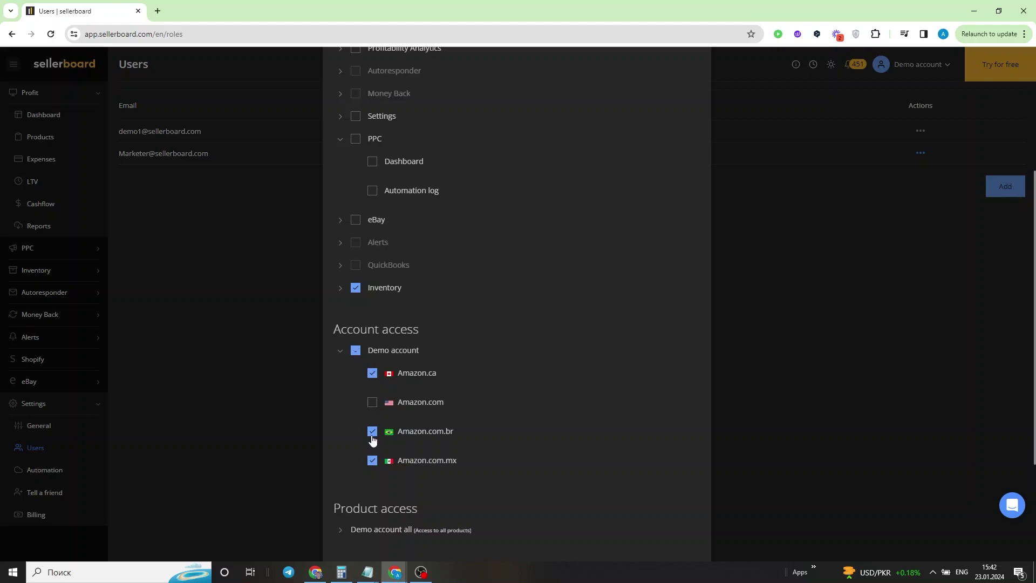
{"action": "left_click", "coordinate": [372, 438]}
{"action": "left_click", "coordinate": [340, 351]}
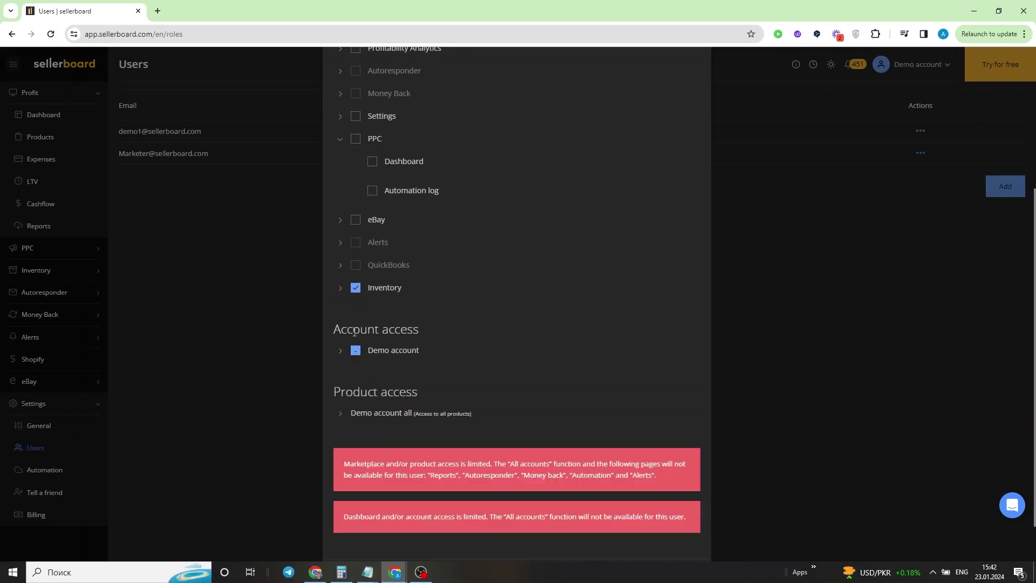
Re-enable Profitability Analytics and restore Amazon.com, Amazon.com.br and Amazon.com.mx marketplace access
{"action": "scroll", "coordinate": [361, 273], "scroll_direction": "up", "scroll_amount": 4}
{"action": "left_click", "coordinate": [355, 264]}
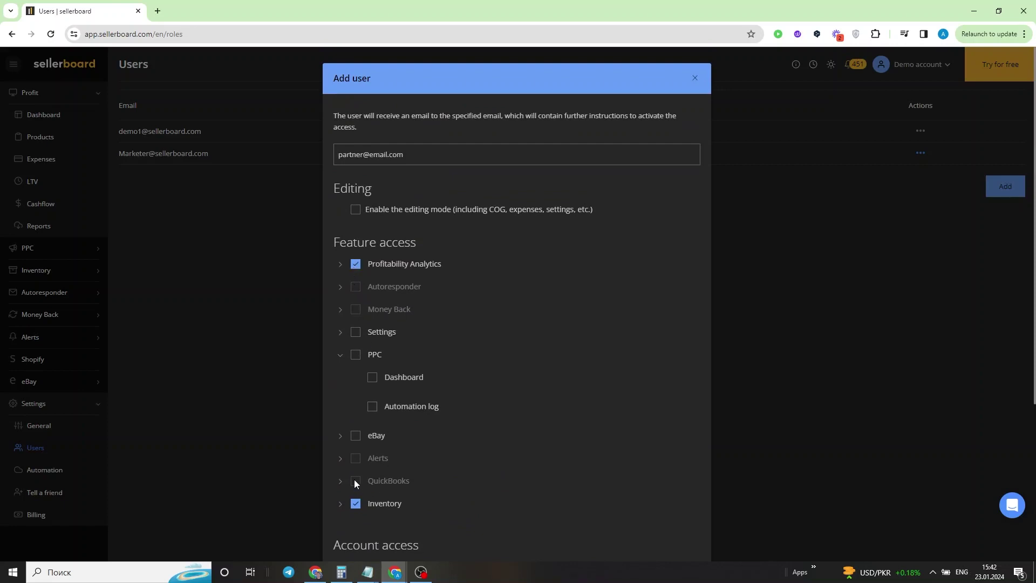
{"action": "scroll", "coordinate": [357, 474], "scroll_direction": "down", "scroll_amount": 3}
{"action": "left_click", "coordinate": [343, 408]}
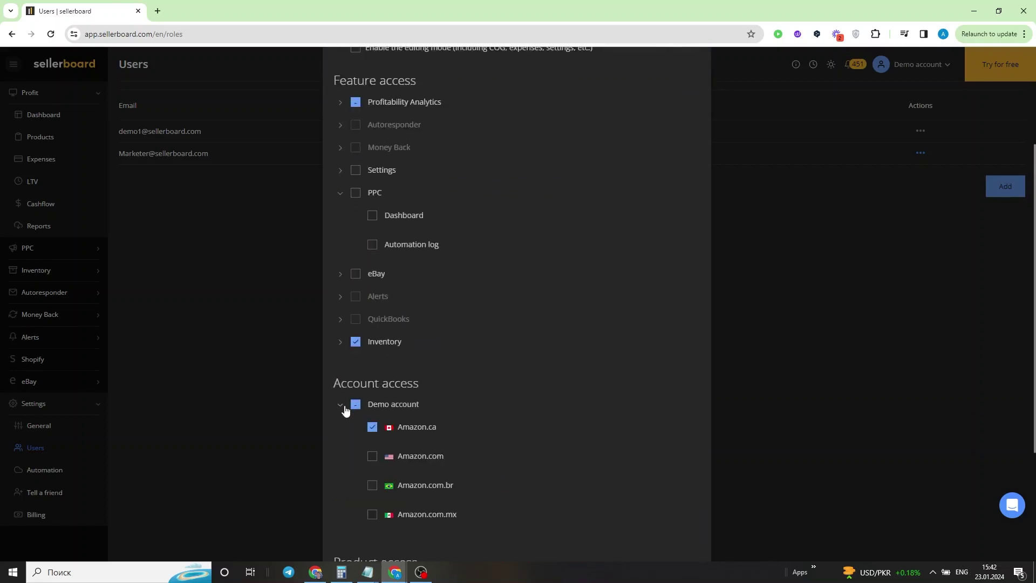
{"action": "left_click", "coordinate": [372, 457]}
{"action": "left_click", "coordinate": [373, 485]}
{"action": "left_click", "coordinate": [373, 514]}
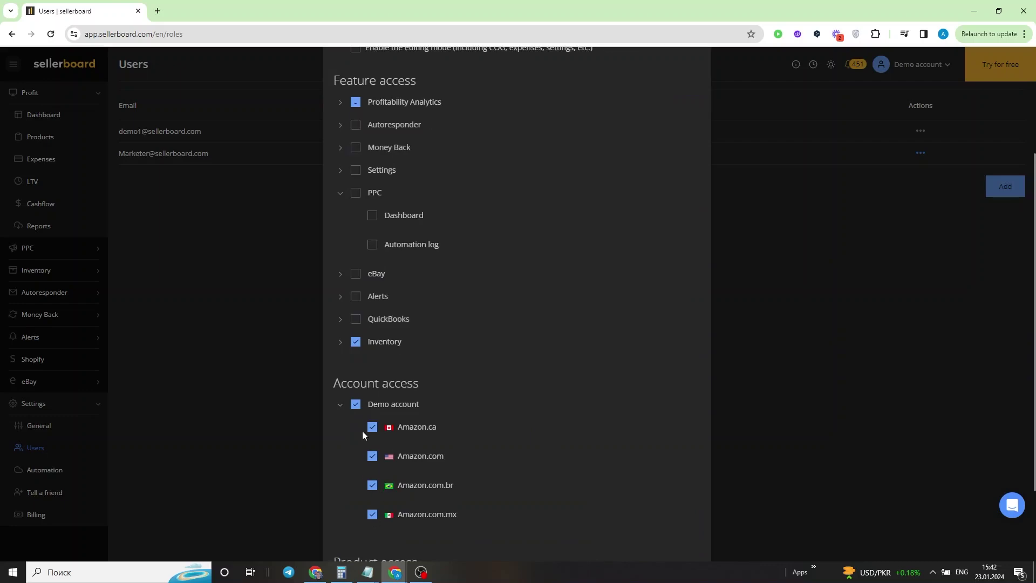
Grant Inventory, QuickBooks, Alerts, eBay, PPC with Dashboard and Automation log, and Autoresponder access
{"action": "left_click", "coordinate": [343, 405]}
{"action": "left_click", "coordinate": [355, 329]}
{"action": "left_click", "coordinate": [356, 307]}
{"action": "left_click", "coordinate": [355, 284]}
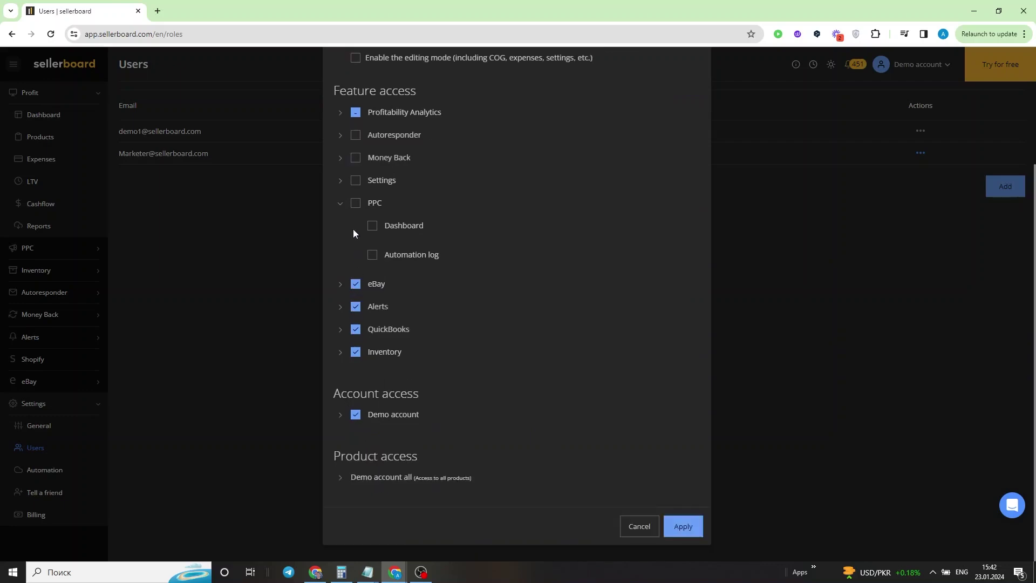
{"action": "left_click", "coordinate": [356, 204]}
{"action": "left_click", "coordinate": [356, 135]}
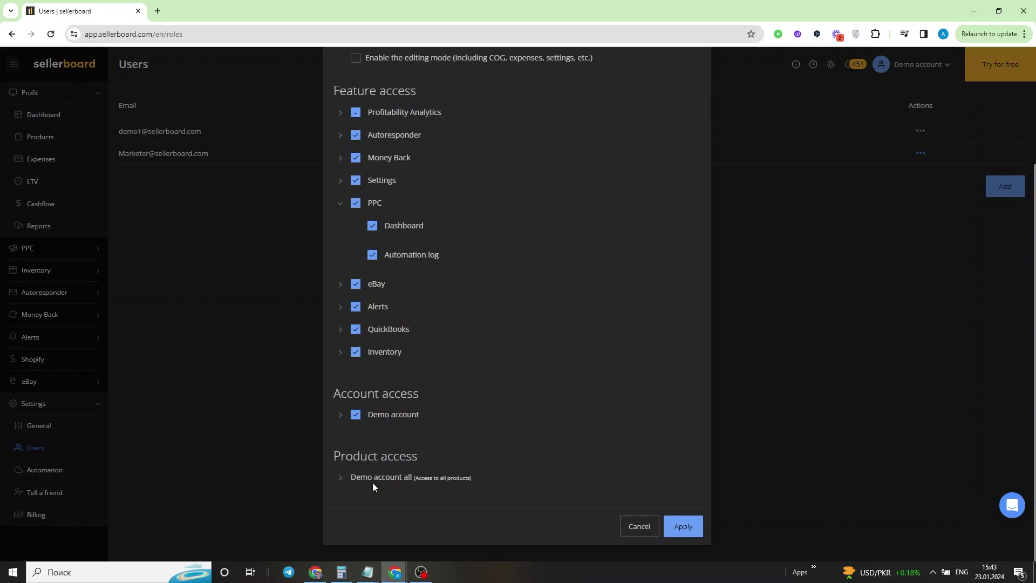
Set Demo account product access to the Blue jewelry box 10*8*4cm and Brown Gift Packing Box 4*4*2cm
{"action": "left_click", "coordinate": [340, 480]}
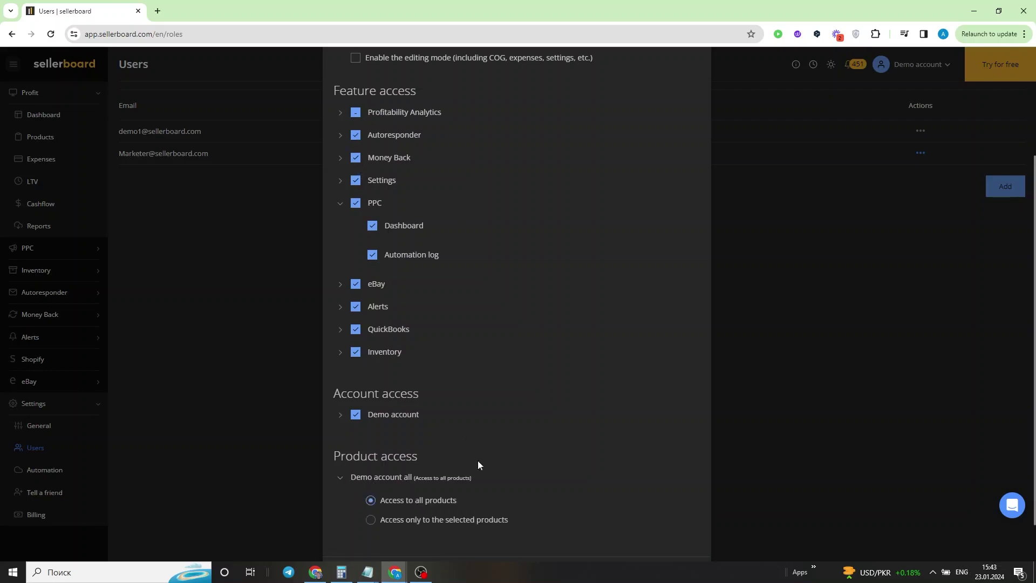
{"action": "scroll", "coordinate": [502, 457], "scroll_direction": "down", "scroll_amount": 1}
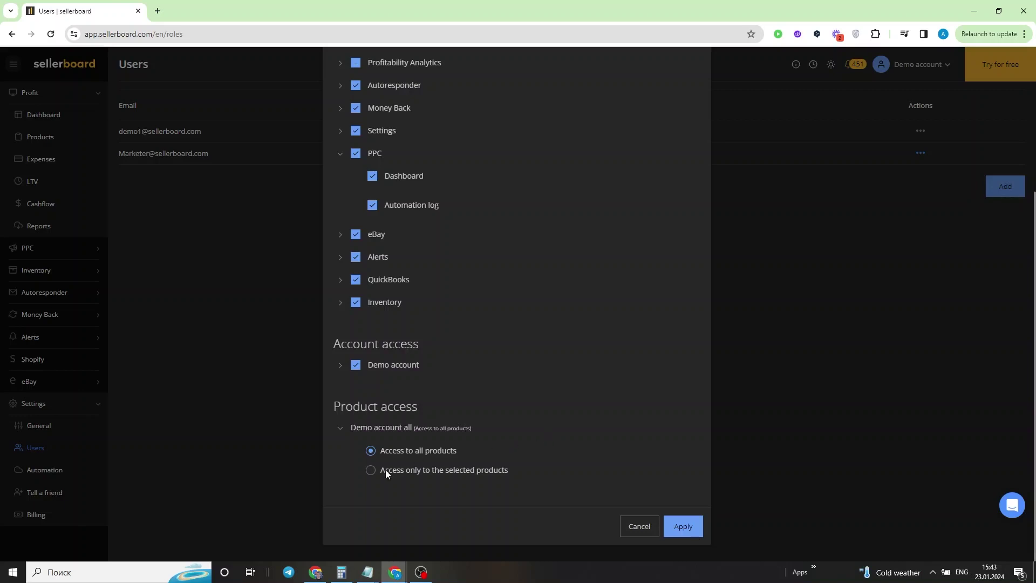
{"action": "left_click", "coordinate": [371, 470]}
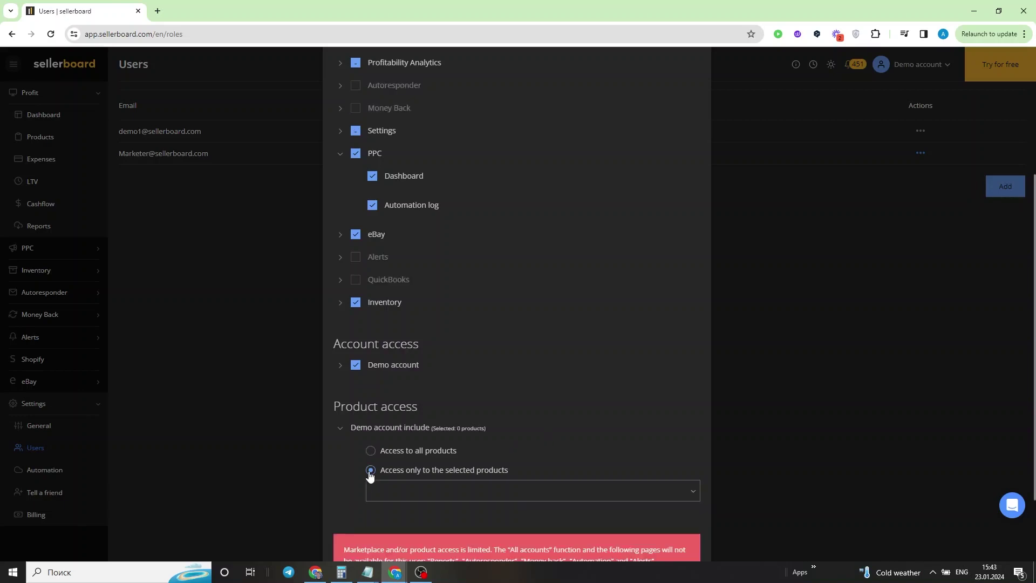
{"action": "scroll", "coordinate": [513, 400], "scroll_direction": "down", "scroll_amount": 2}
{"action": "left_click", "coordinate": [512, 398]}
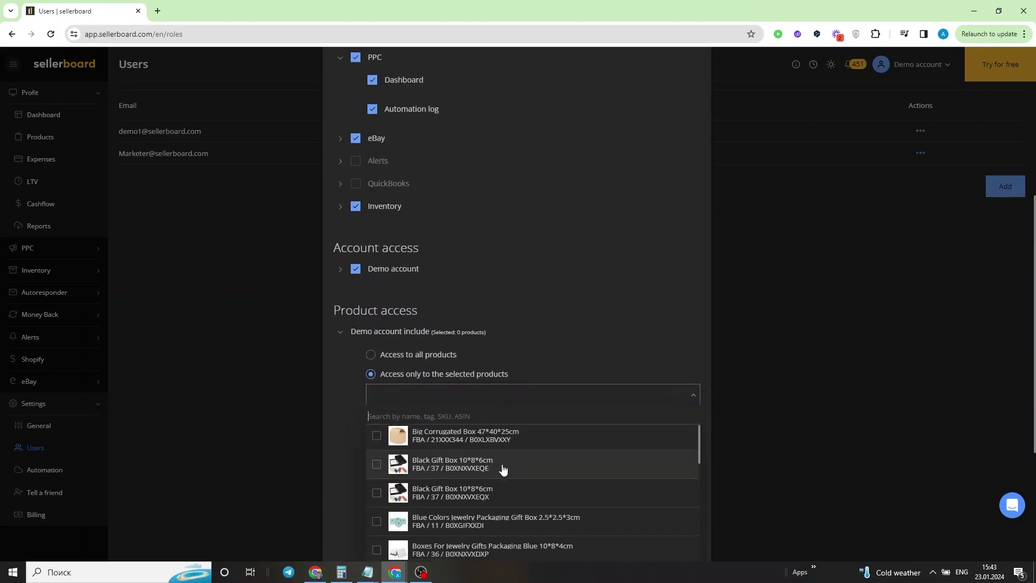
{"action": "scroll", "coordinate": [436, 463], "scroll_direction": "down", "scroll_amount": 3}
{"action": "left_click", "coordinate": [377, 445]}
{"action": "left_click", "coordinate": [377, 474]}
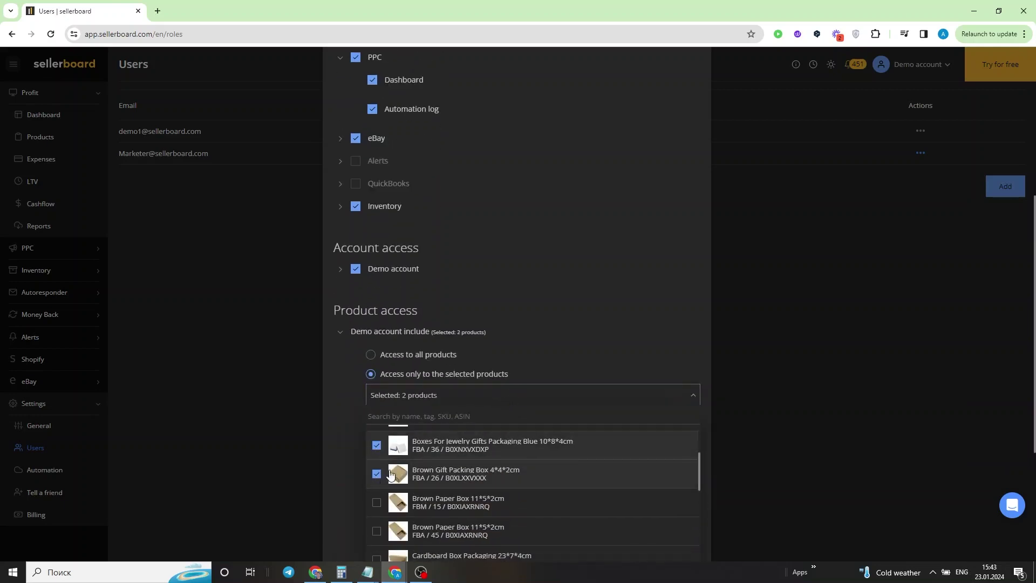
{"action": "left_click", "coordinate": [571, 336]}
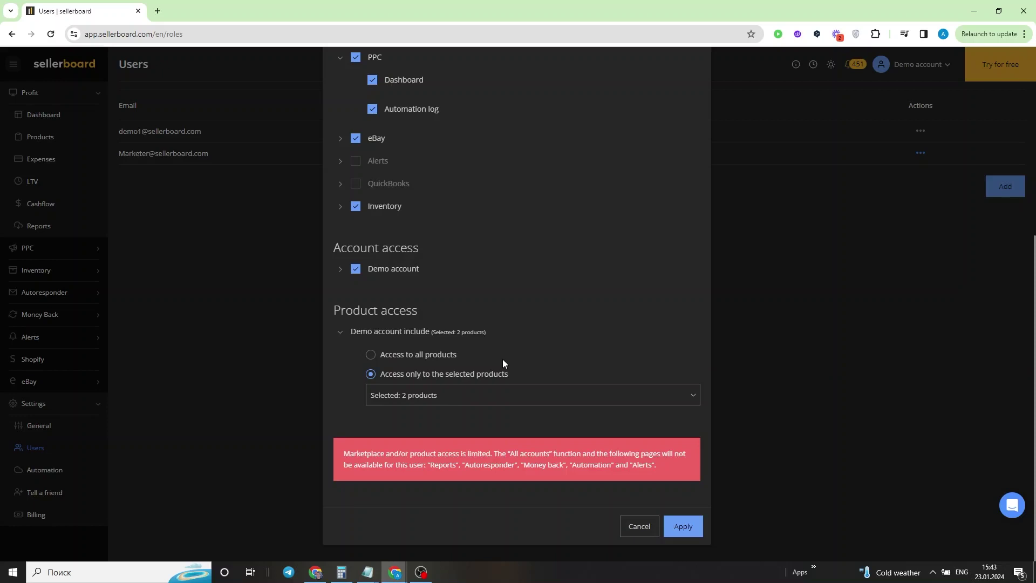
Review the two selected products in the product list
{"action": "left_click", "coordinate": [415, 401]}
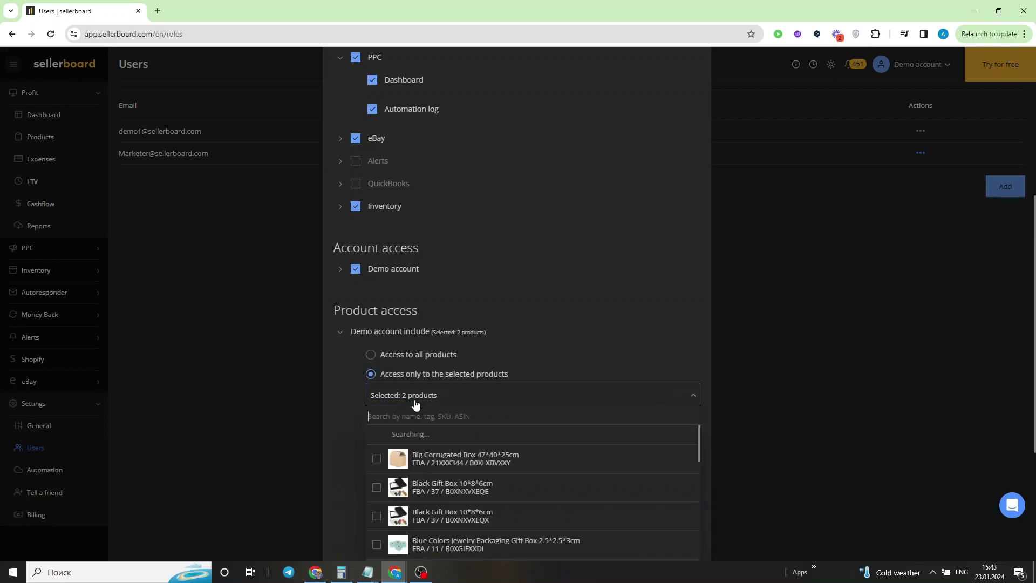
{"action": "left_click", "coordinate": [569, 337]}
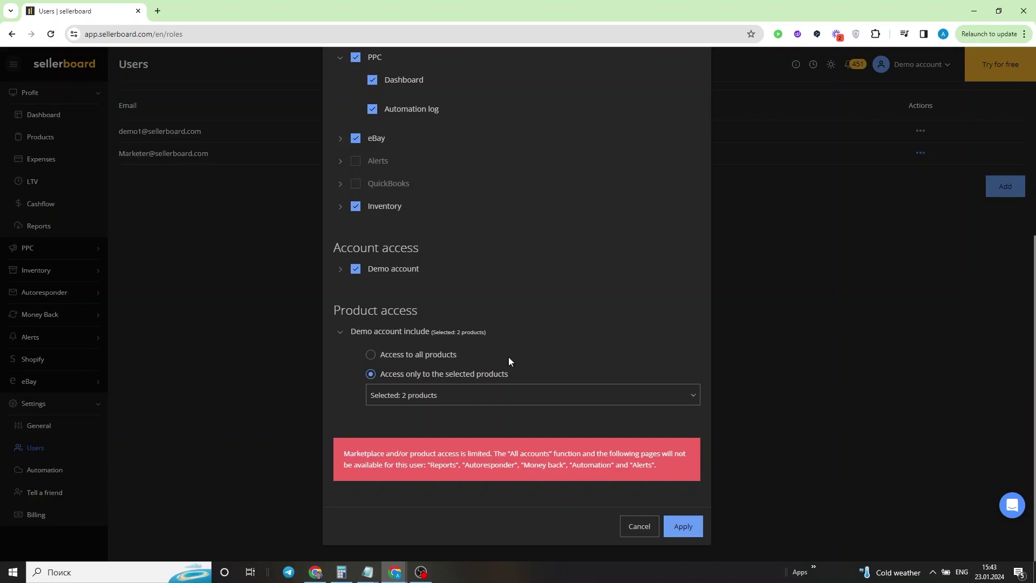
{"action": "left_click", "coordinate": [471, 402]}
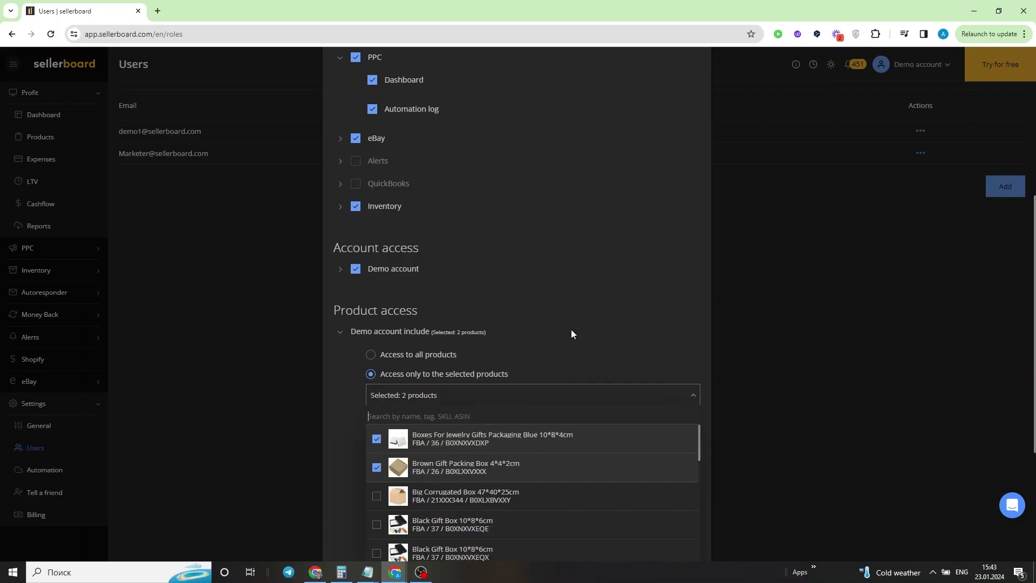
{"action": "scroll", "coordinate": [571, 331], "scroll_direction": "down", "scroll_amount": 2}
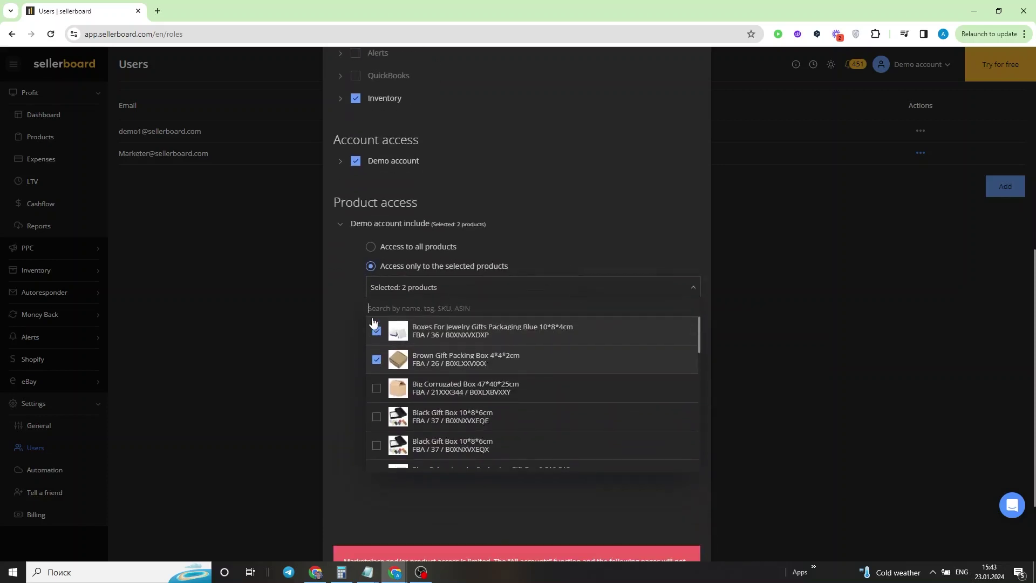
{"action": "left_click", "coordinate": [329, 302]}
{"action": "scroll", "coordinate": [540, 331], "scroll_direction": "up", "scroll_amount": 2}
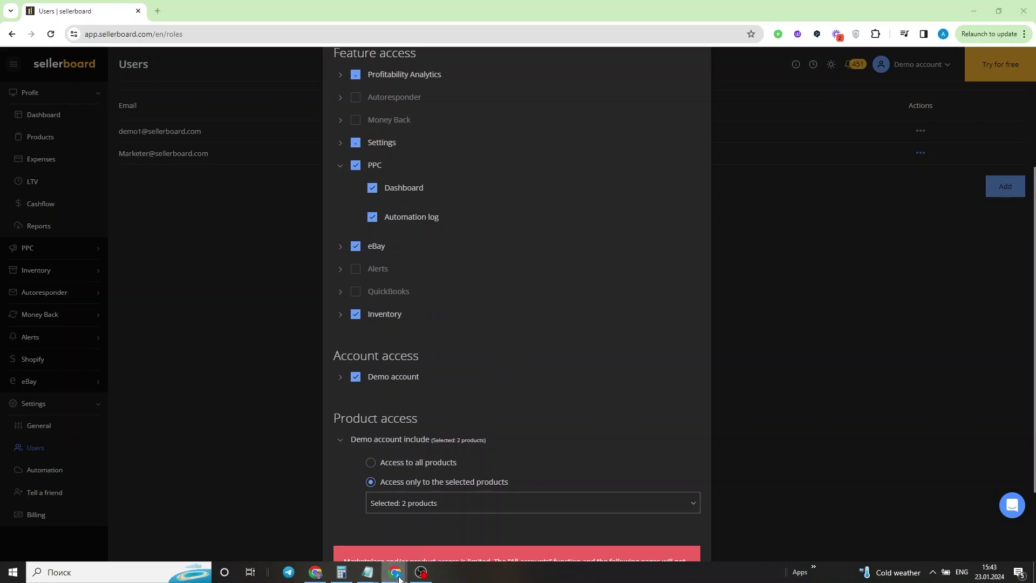
In the incognito Dashboard window, check which user is logged in
{"action": "left_click", "coordinate": [507, 524]}
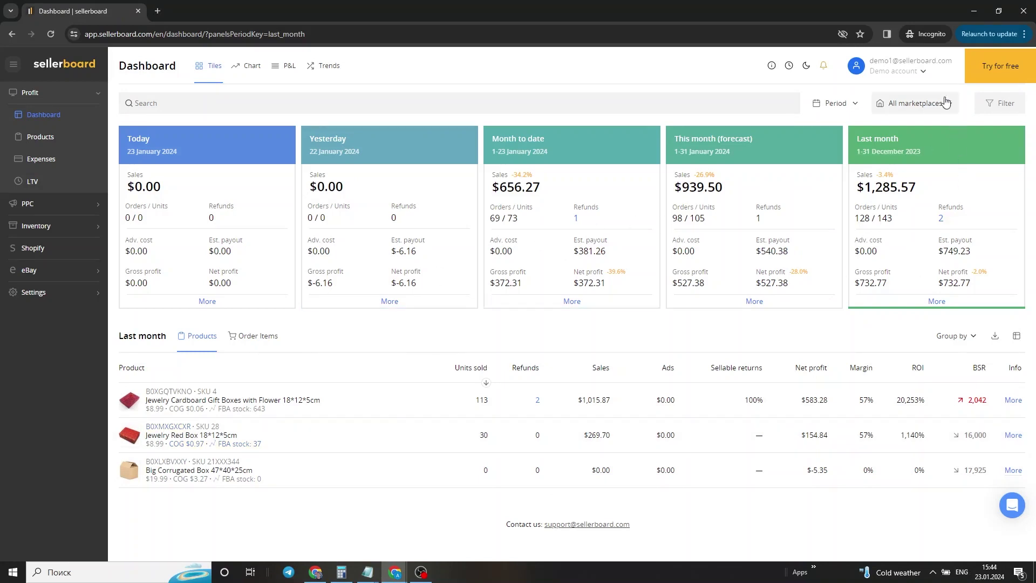
{"action": "left_click", "coordinate": [923, 71]}
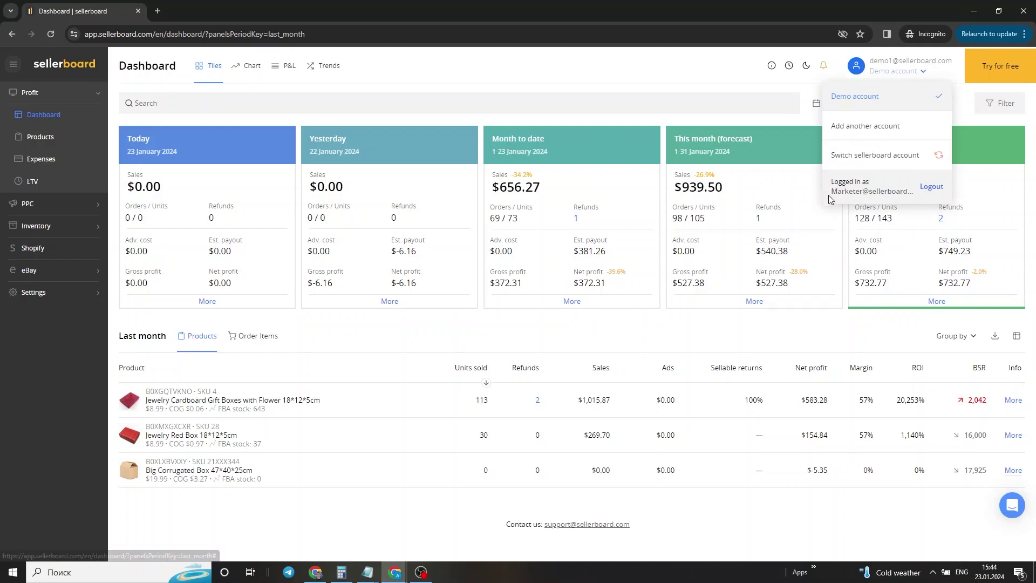
{"action": "left_click", "coordinate": [623, 84]}
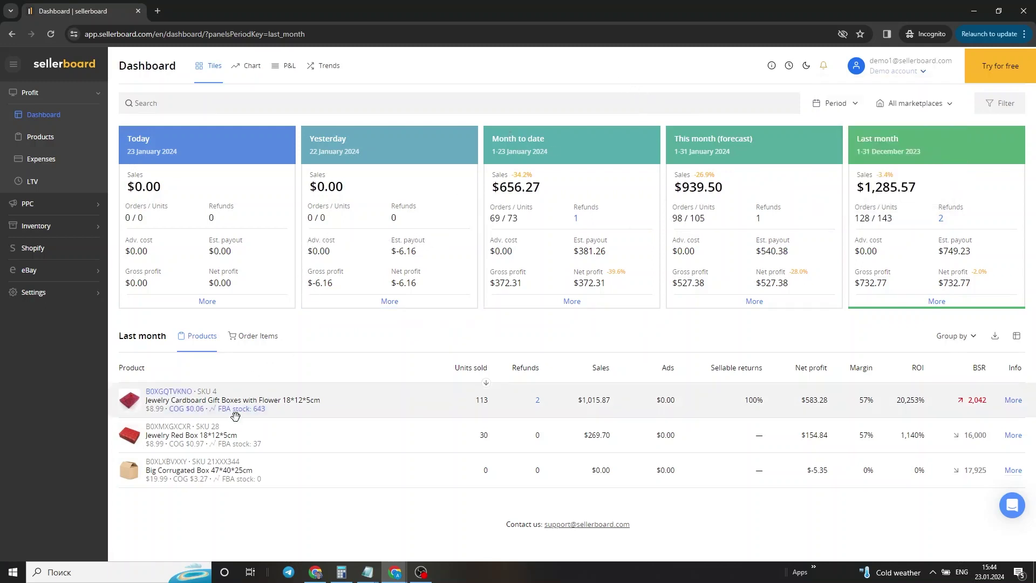
Expand the PPC and Inventory sidebar sections and view the Last month breakdown
{"action": "mouse_move", "coordinate": [237, 411]}
{"action": "left_click", "coordinate": [92, 207]}
{"action": "left_click", "coordinate": [89, 278]}
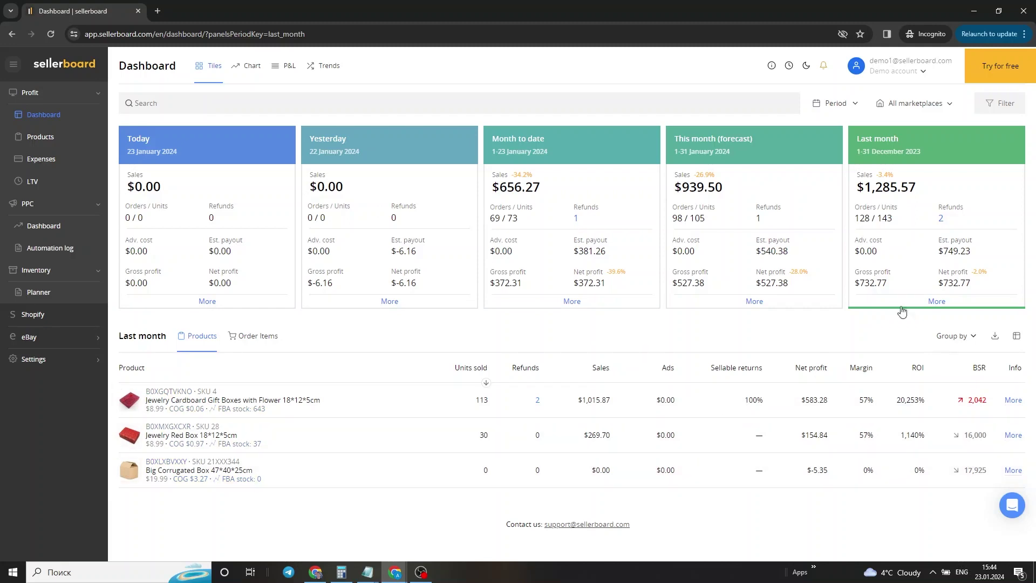
{"action": "left_click", "coordinate": [939, 301]}
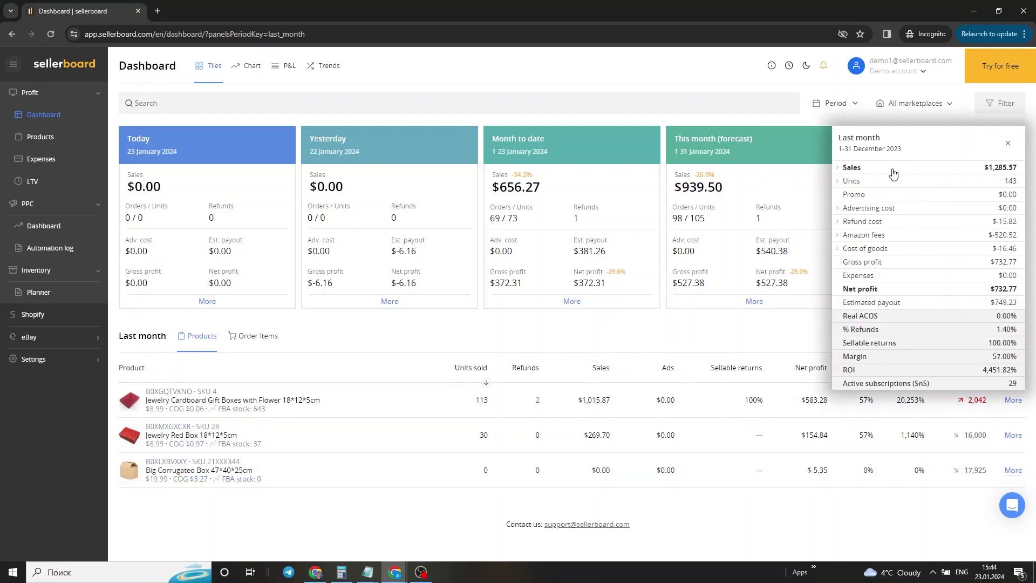
{"action": "left_click", "coordinate": [780, 341]}
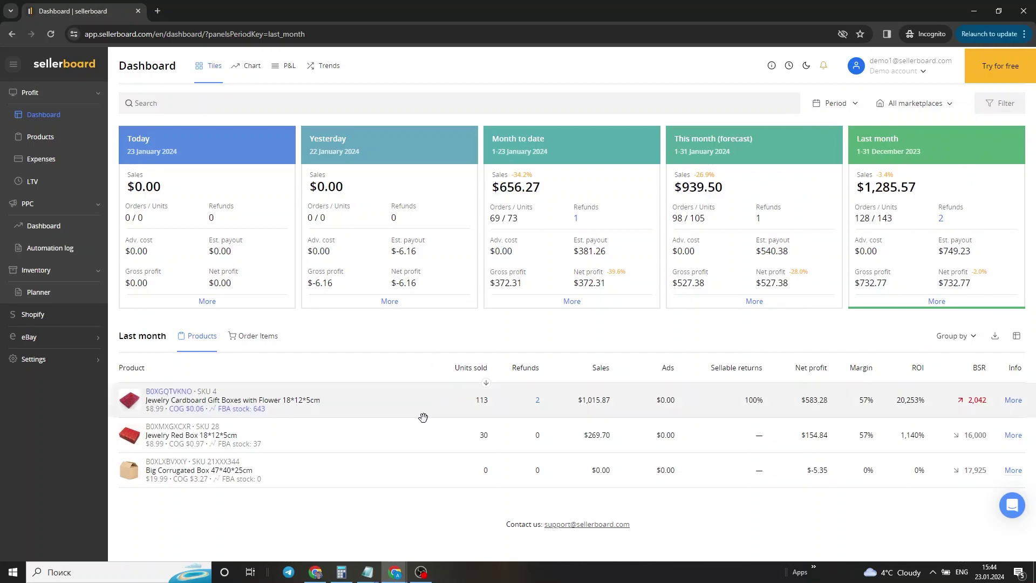
Return to the Users window and bring the dialog's limited-access warning and Apply button into view
{"action": "mouse_move", "coordinate": [400, 569]}
{"action": "left_click", "coordinate": [425, 532]}
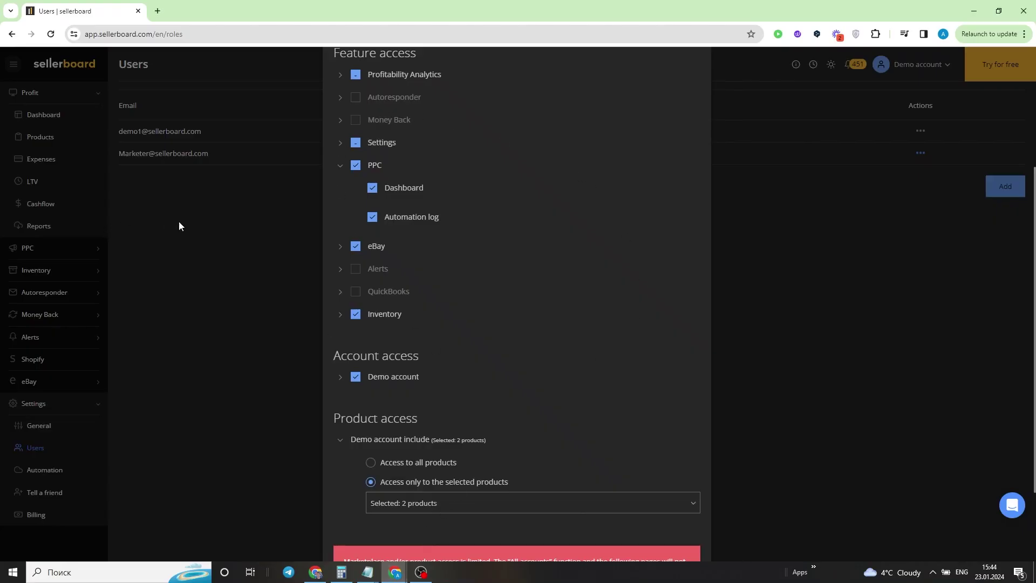
{"action": "scroll", "coordinate": [549, 303], "scroll_direction": "down", "scroll_amount": 2}
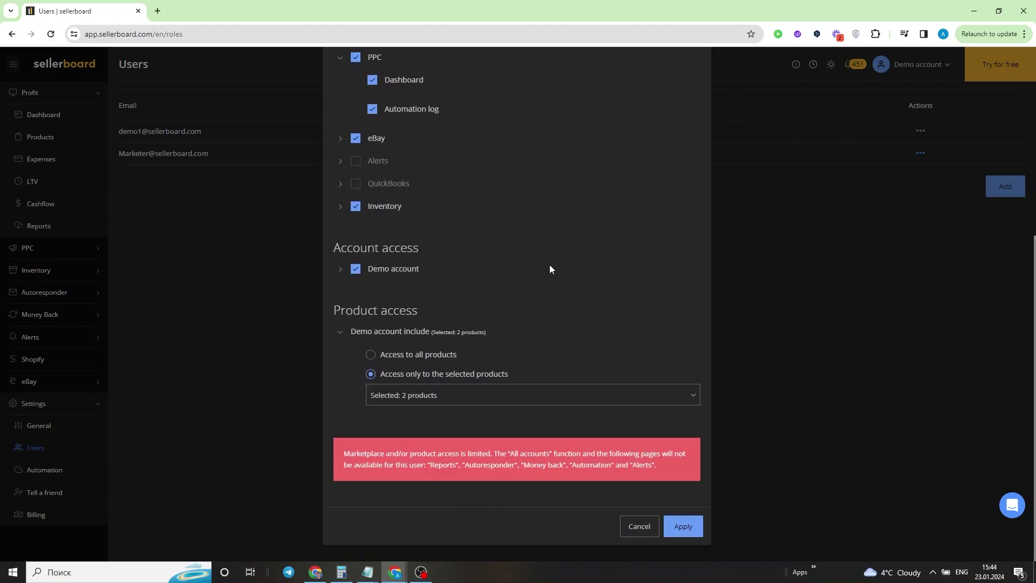